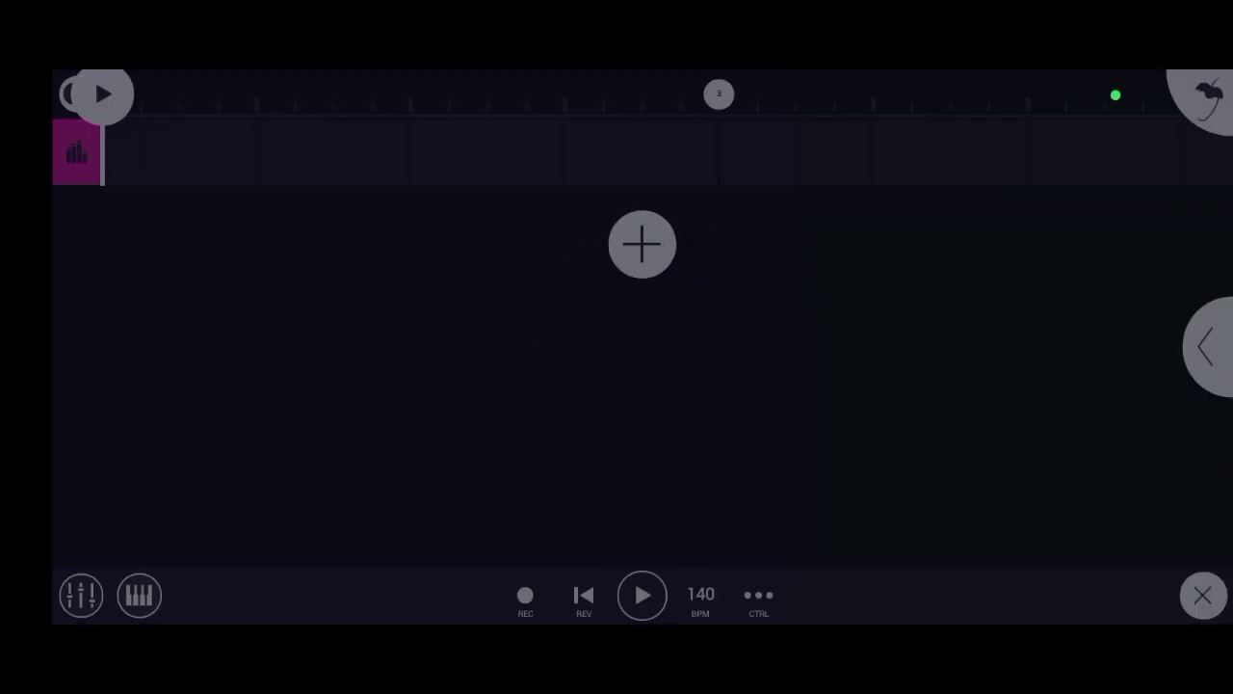
# Step: Create a new Slicer channel and browse its samples to My Files > My Samples
pyautogui.click(642, 244)
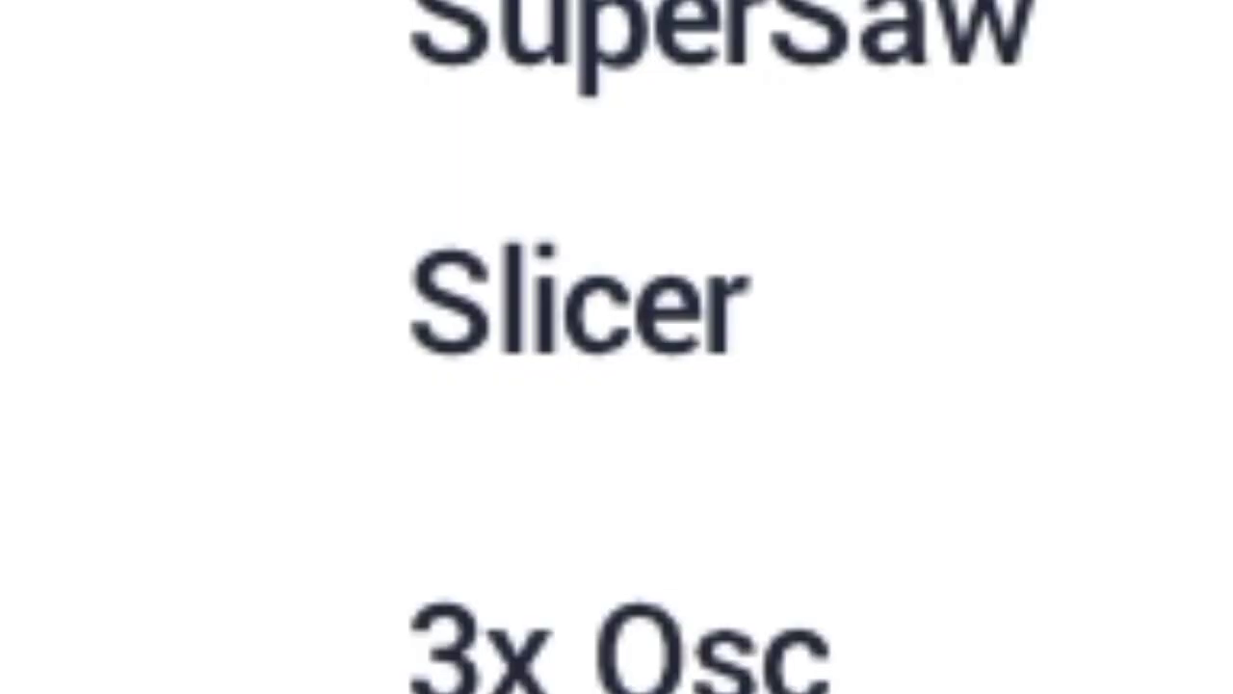
pyautogui.click(578, 300)
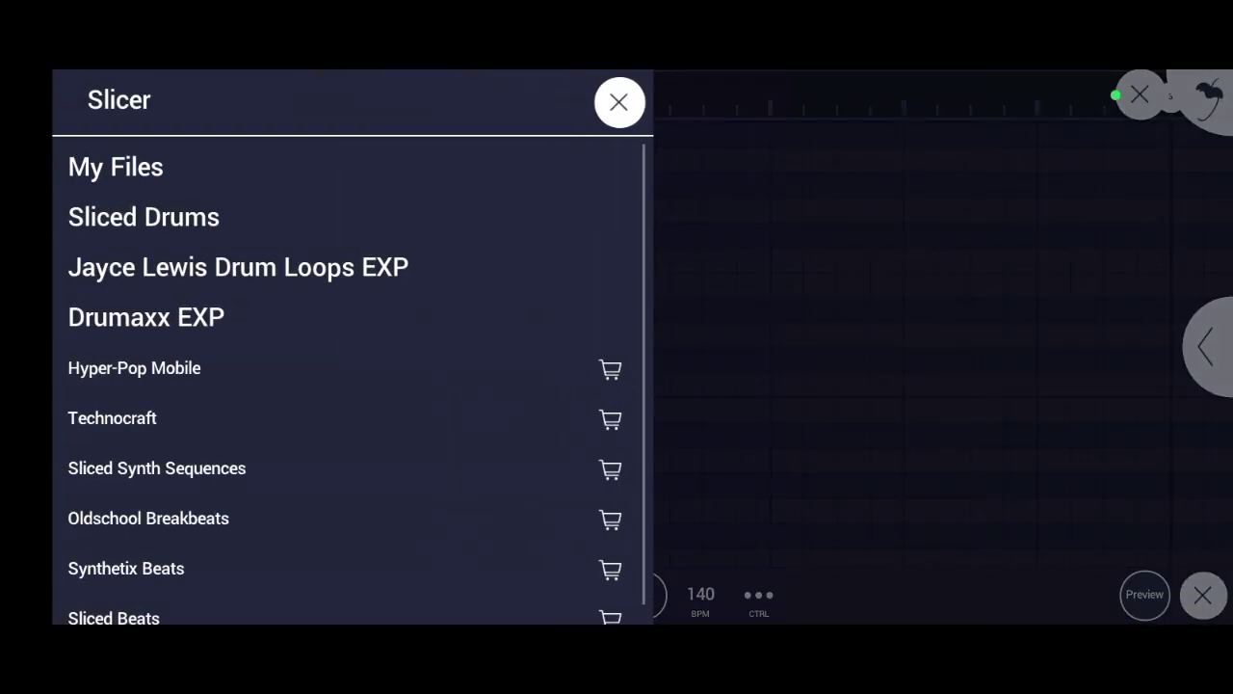
pyautogui.scroll(2, 347, 386)
pyautogui.click(115, 166)
pyautogui.click(189, 467)
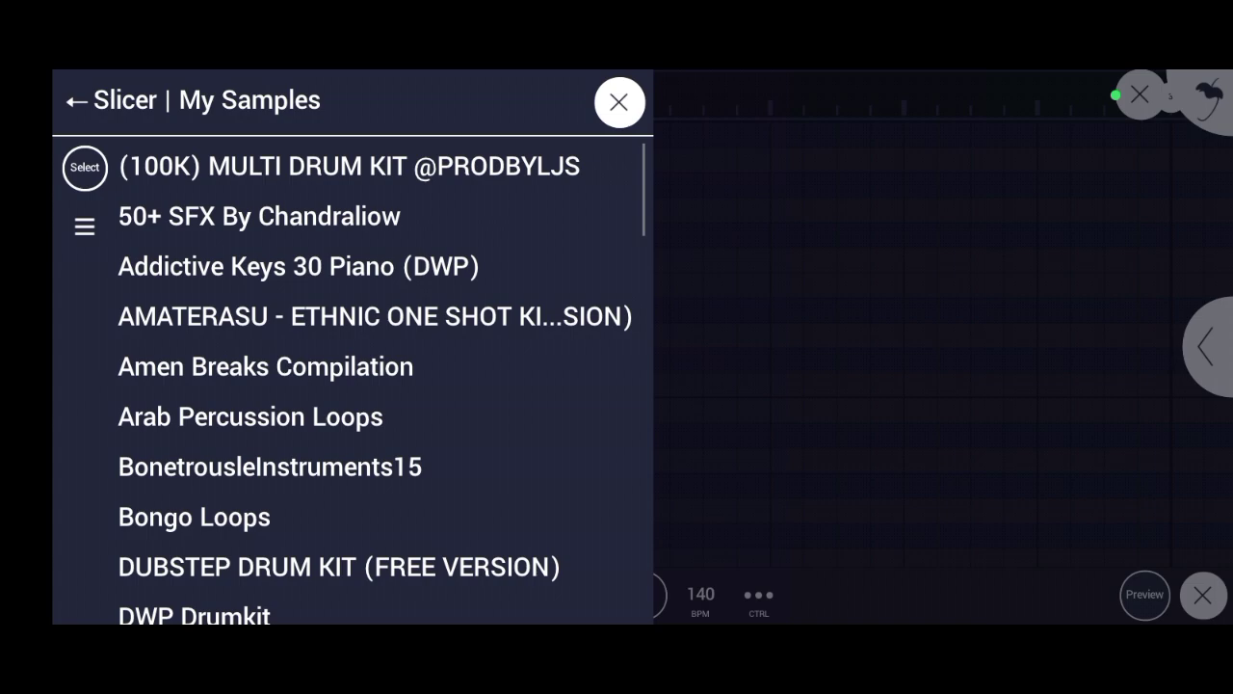
# Step: Browse to Amen Breaks Compilation > Amen Breaks Volume 2 > WAV, then preview and load cw_amen_apache.wav
pyautogui.click(265, 366)
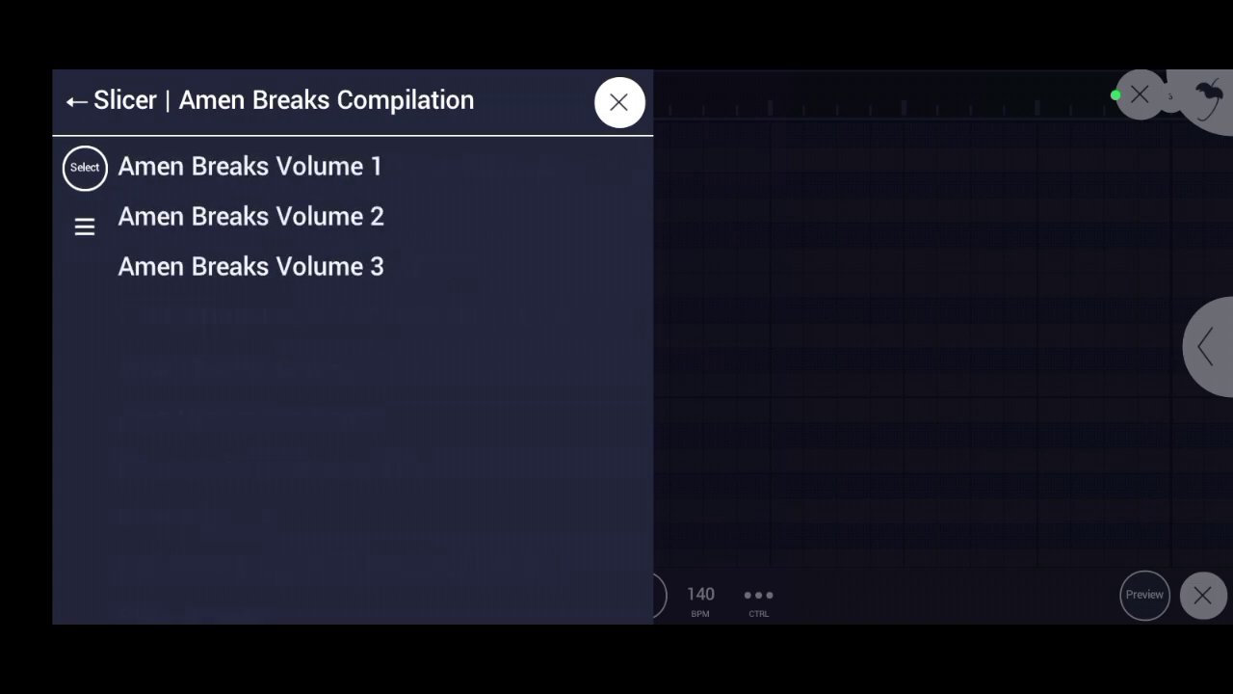
pyautogui.click(251, 216)
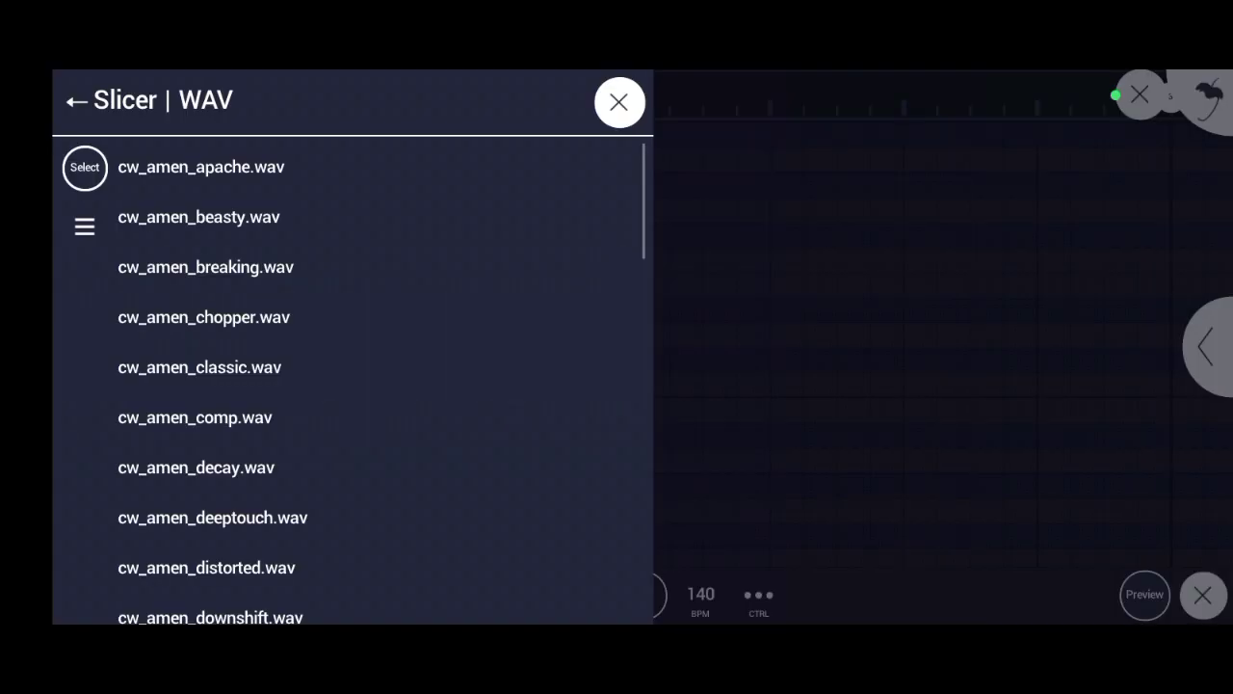
pyautogui.click(76, 100)
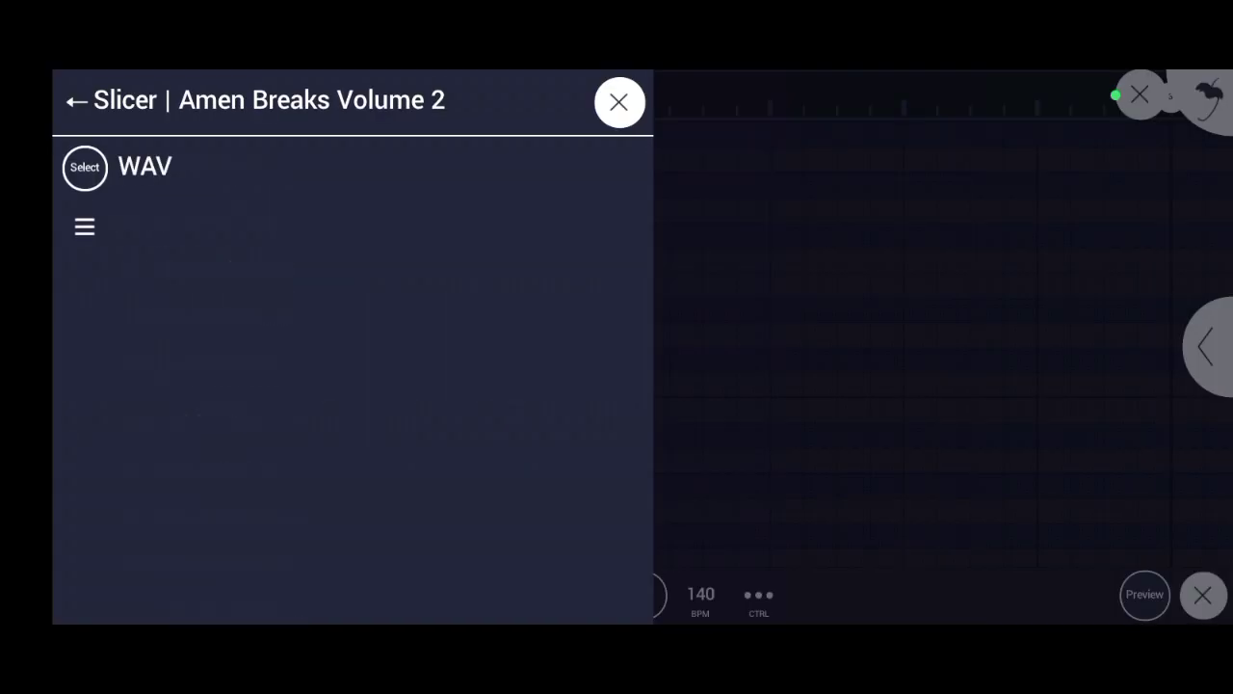
pyautogui.click(76, 100)
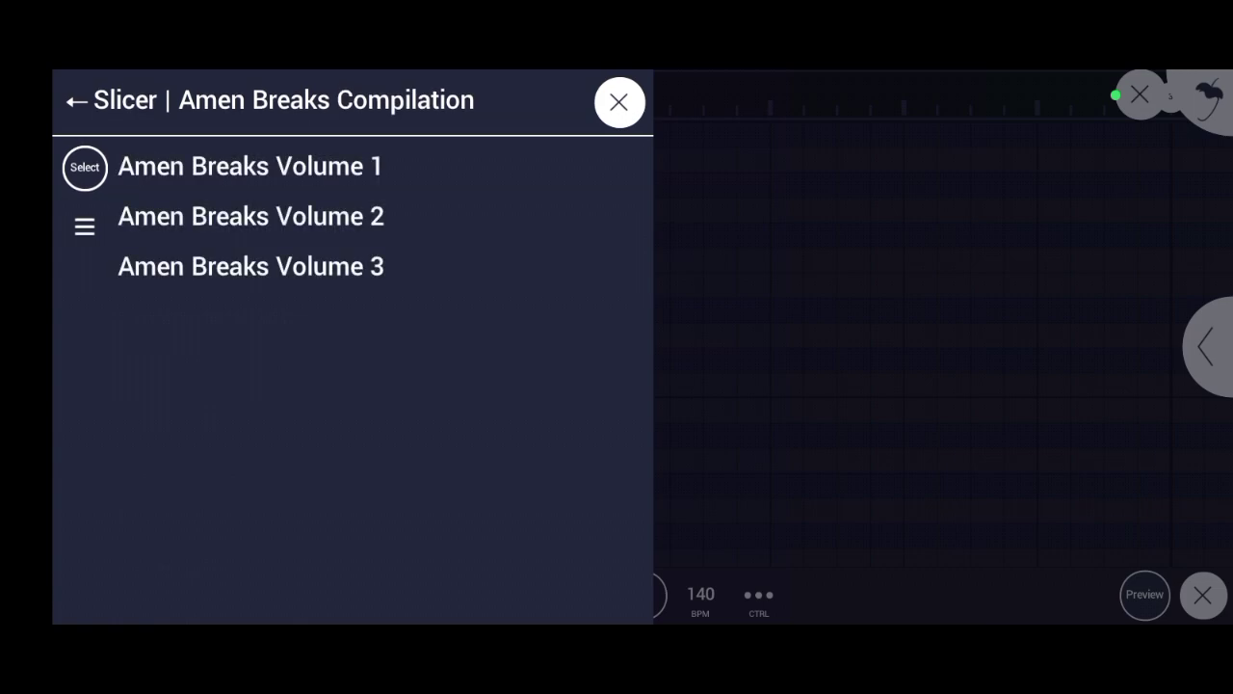
pyautogui.click(251, 216)
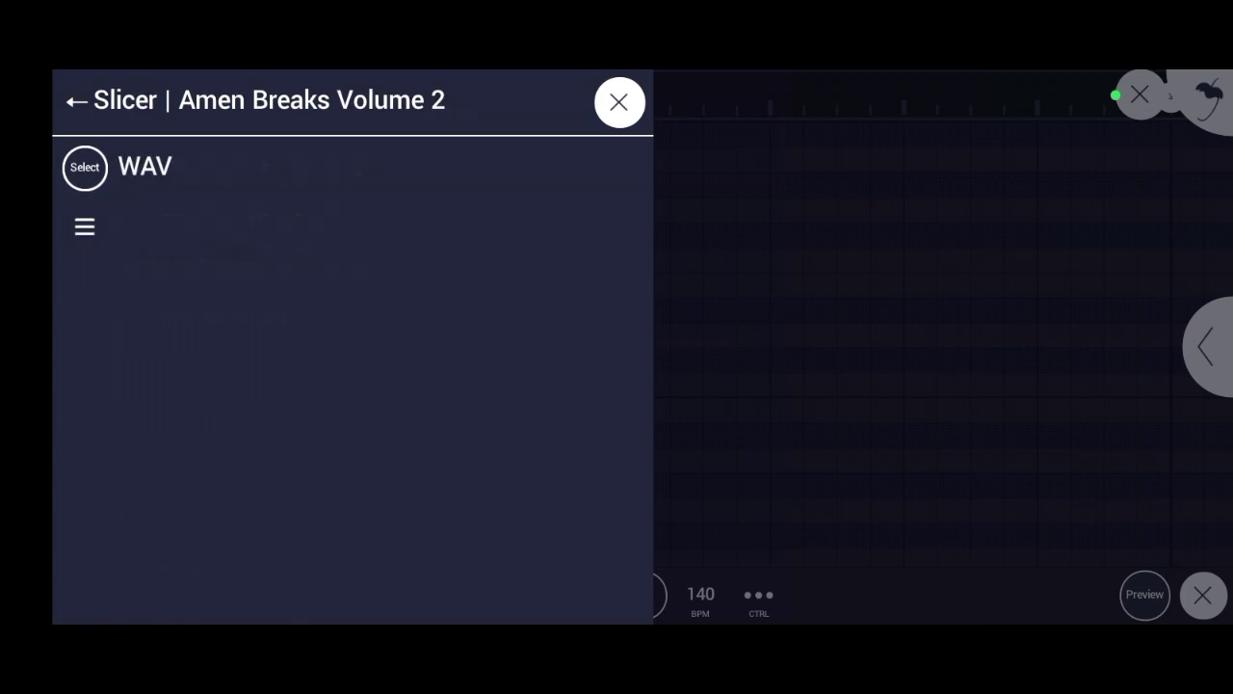
pyautogui.click(145, 166)
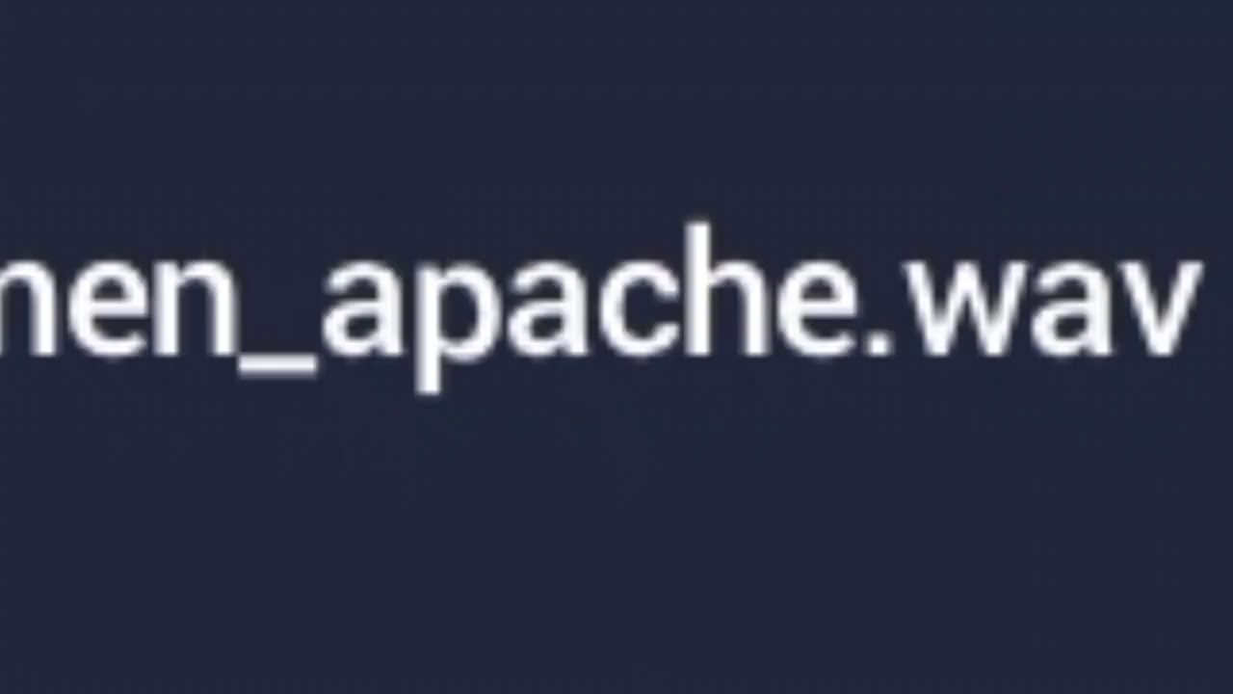
pyautogui.click(200, 167)
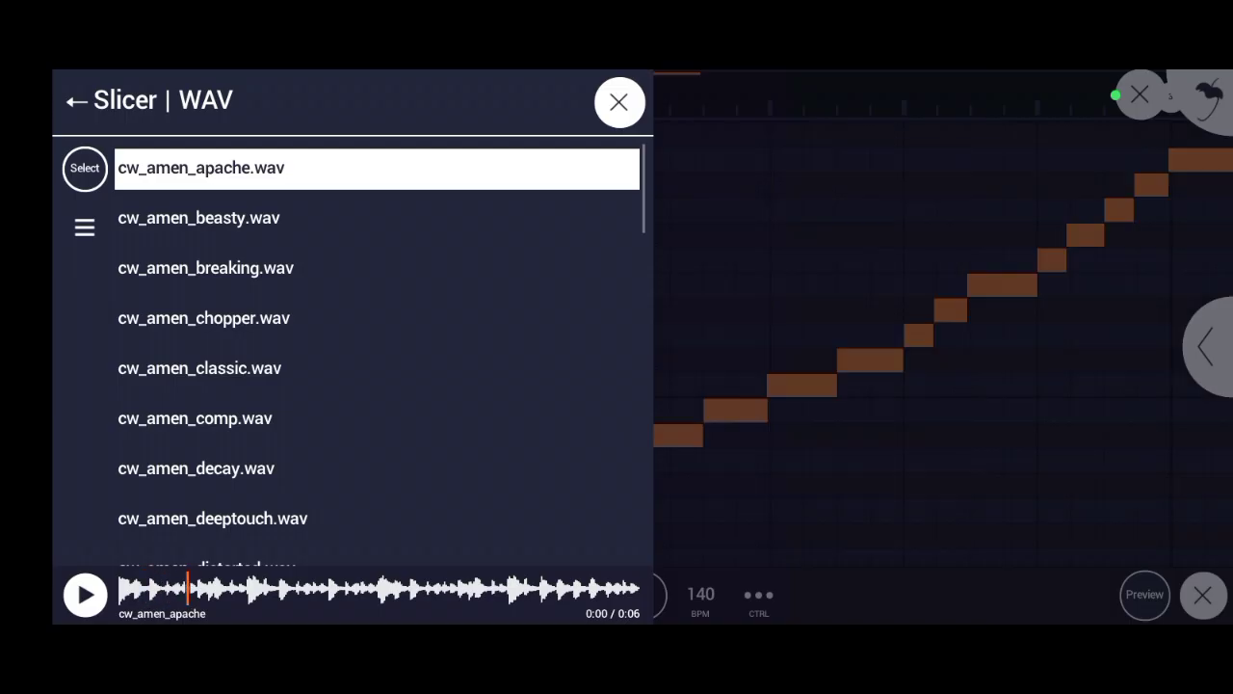
pyautogui.click(84, 168)
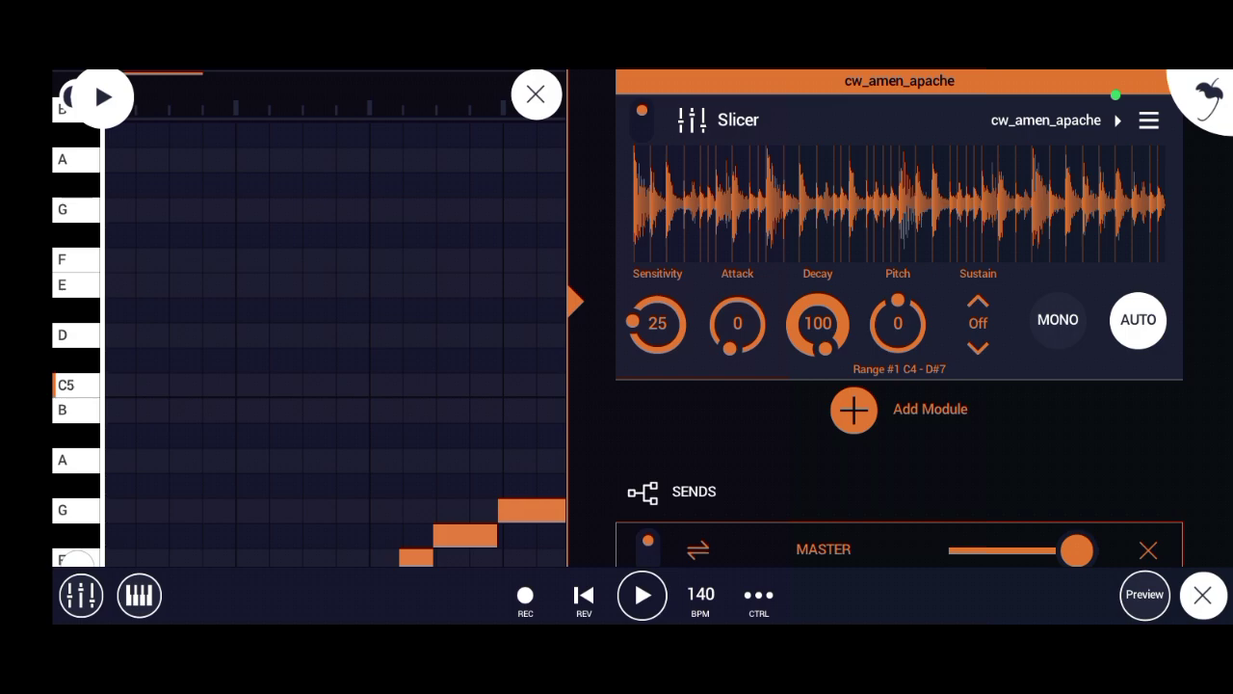
# Step: Raise Slicer sensitivity to about 50, return it to 25, and play the sliced break
pyautogui.moveTo(656, 333); pyautogui.dragTo(656, 285)
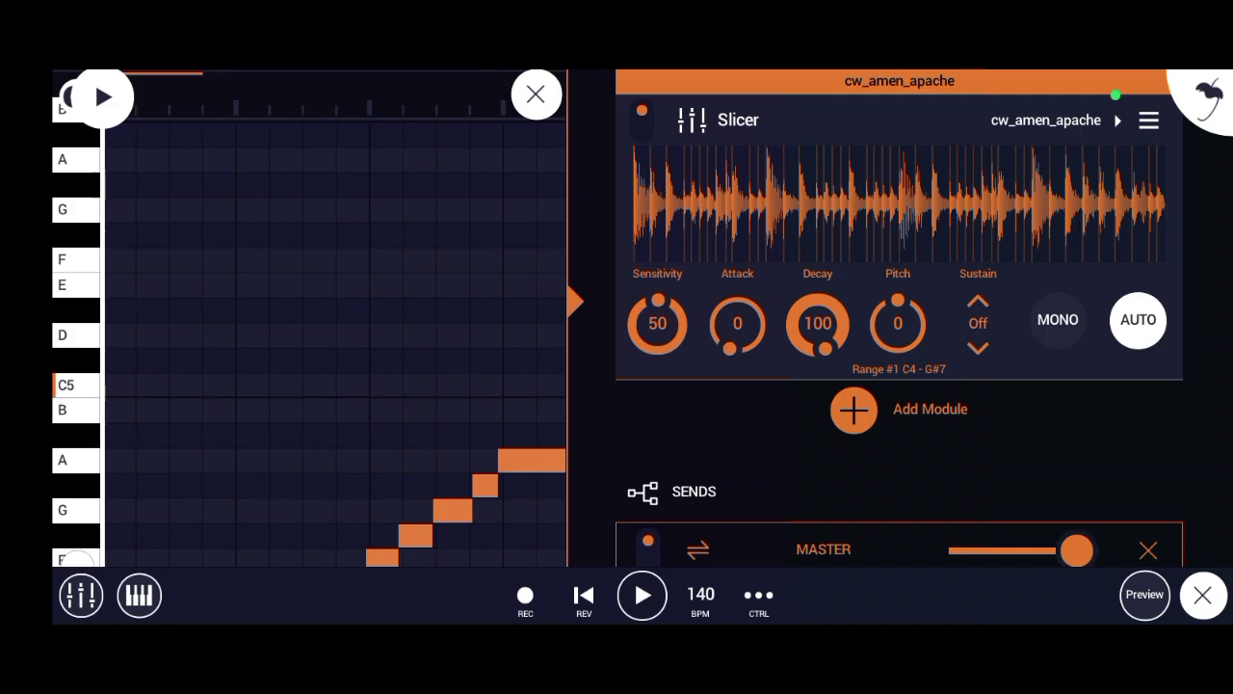
pyautogui.moveTo(656, 298); pyautogui.dragTo(633, 320)
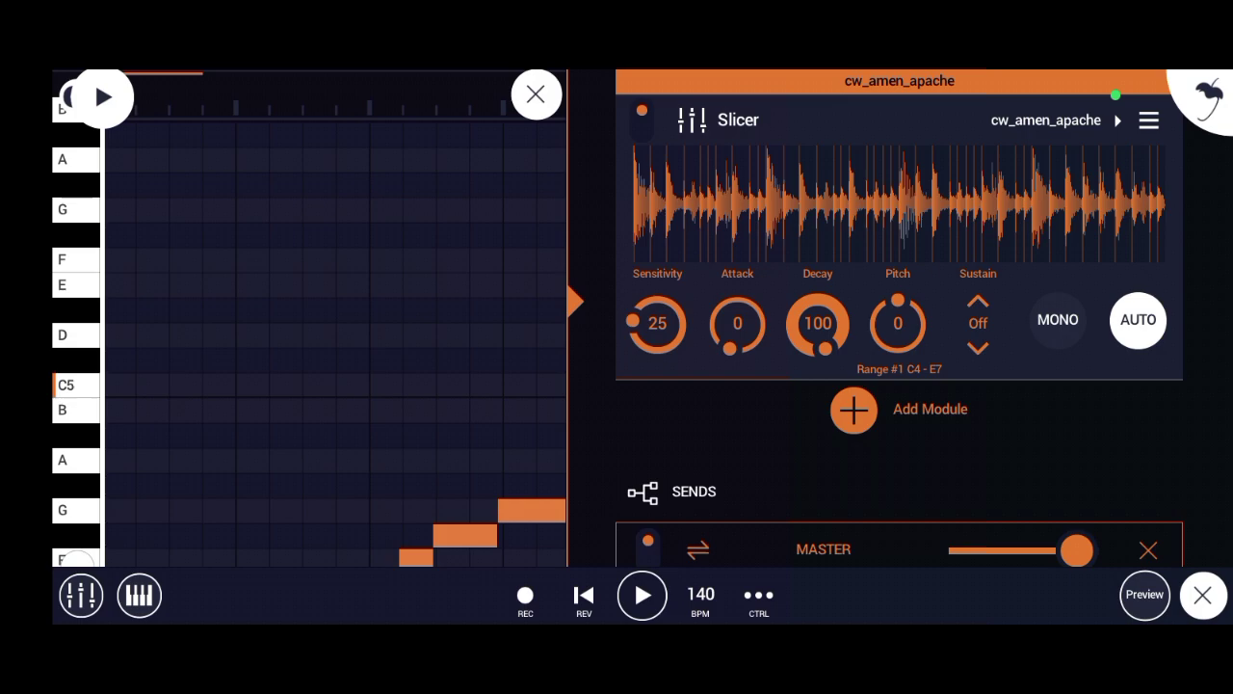
pyautogui.click(99, 95)
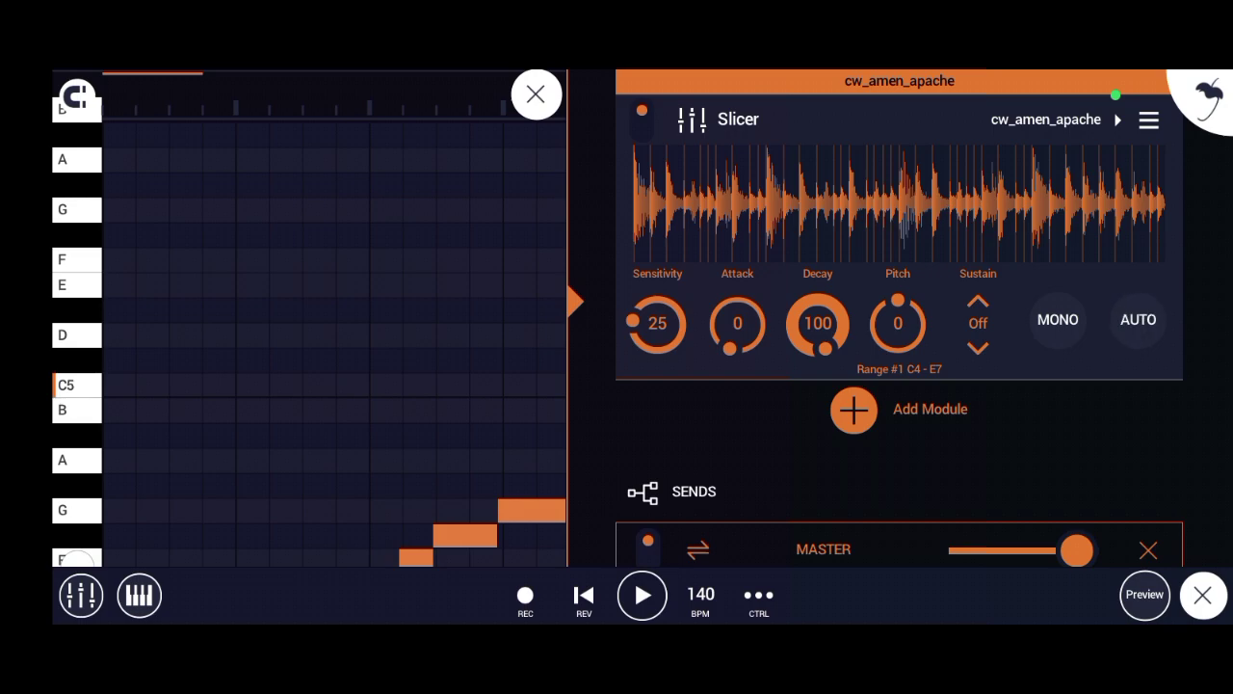
# Step: Delete all original slice notes in the piano roll, then stop playback and return to the arrangement
pyautogui.click(617, 303)
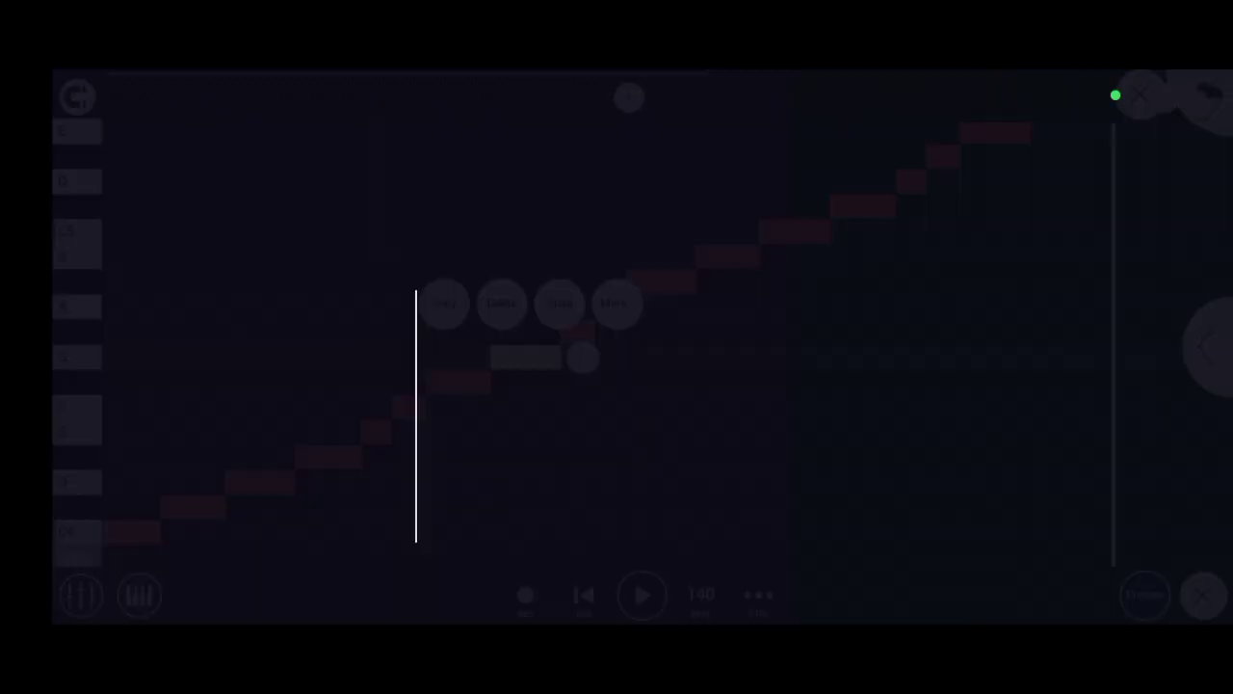
pyautogui.click(617, 528)
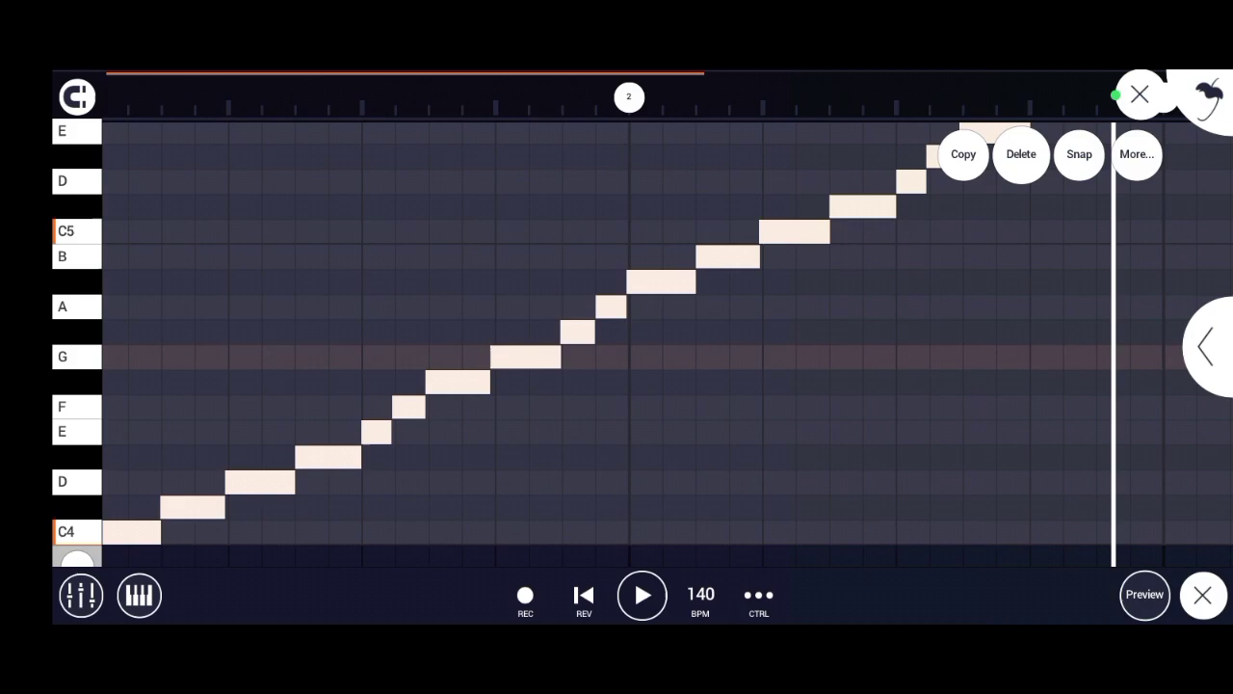
pyautogui.click(1021, 154)
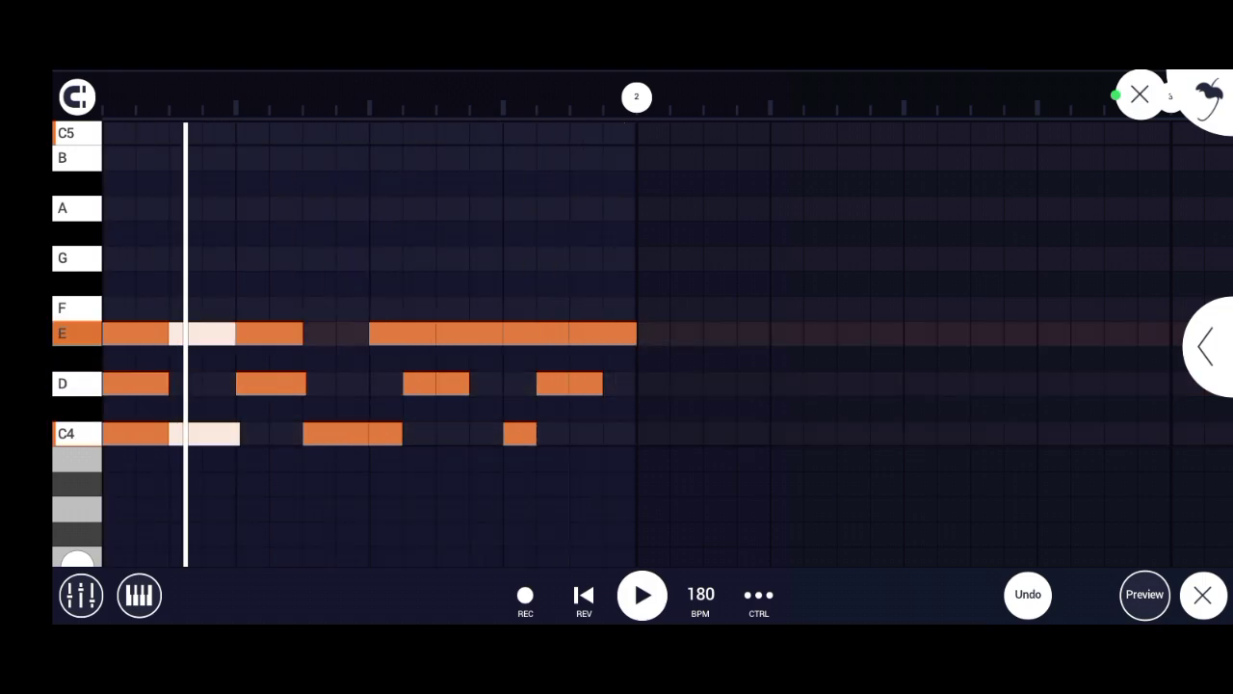
pyautogui.press('space')
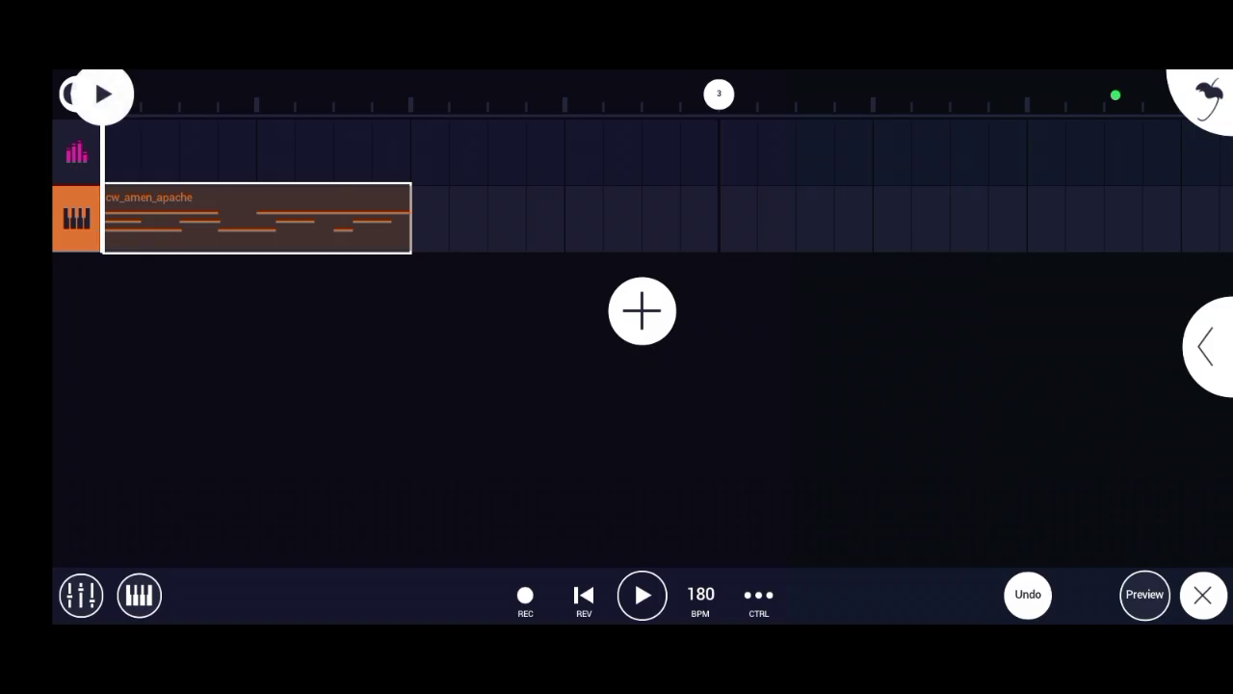
# Step: Create a second Slicer channel and browse its samples to the Sliced Drums folder
pyautogui.click(642, 310)
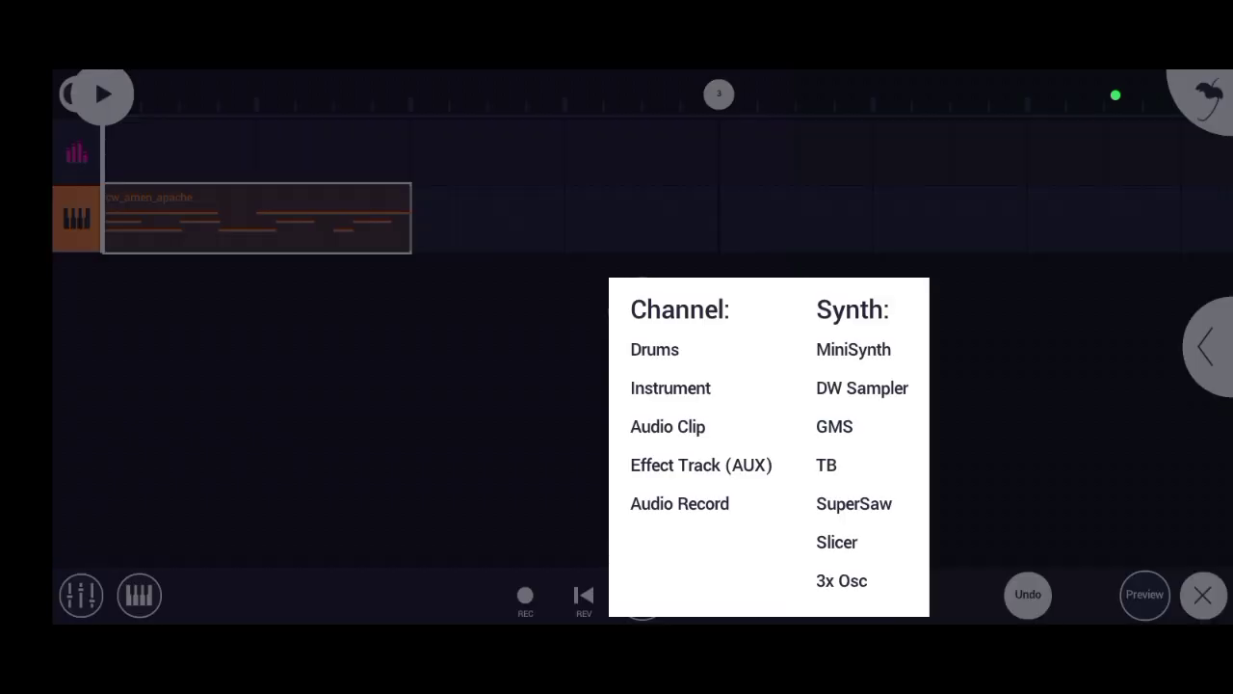
pyautogui.click(836, 542)
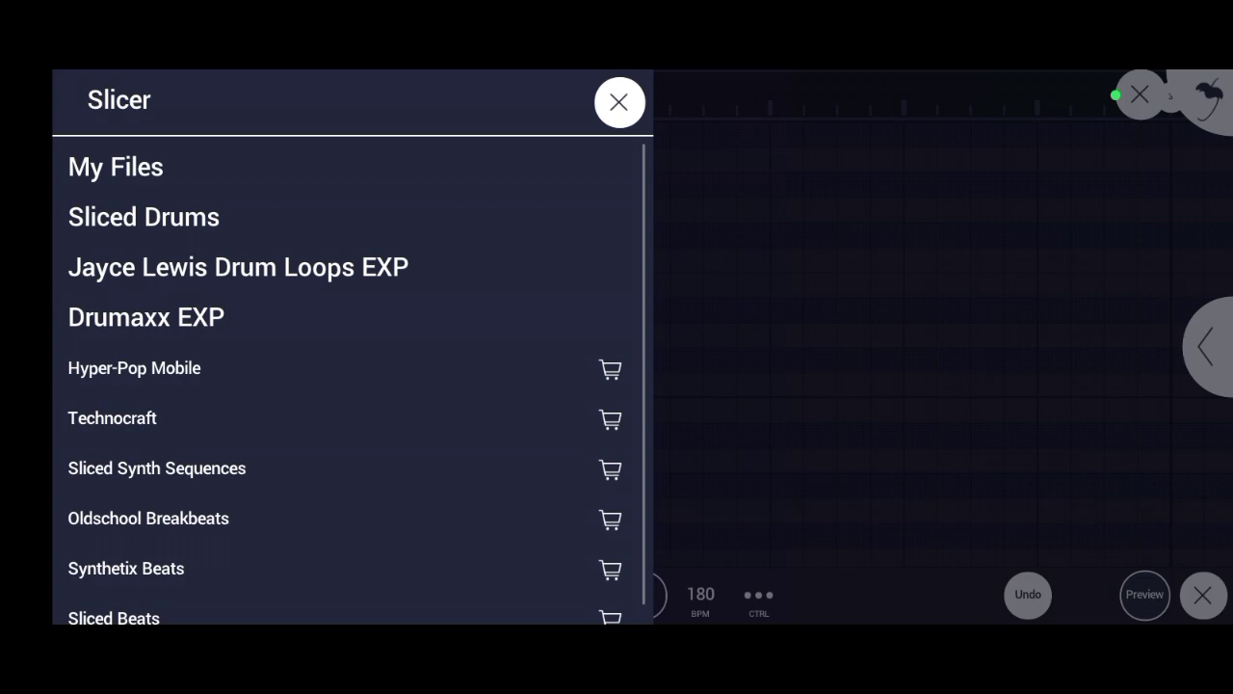
pyautogui.click(238, 267)
pyautogui.click(76, 102)
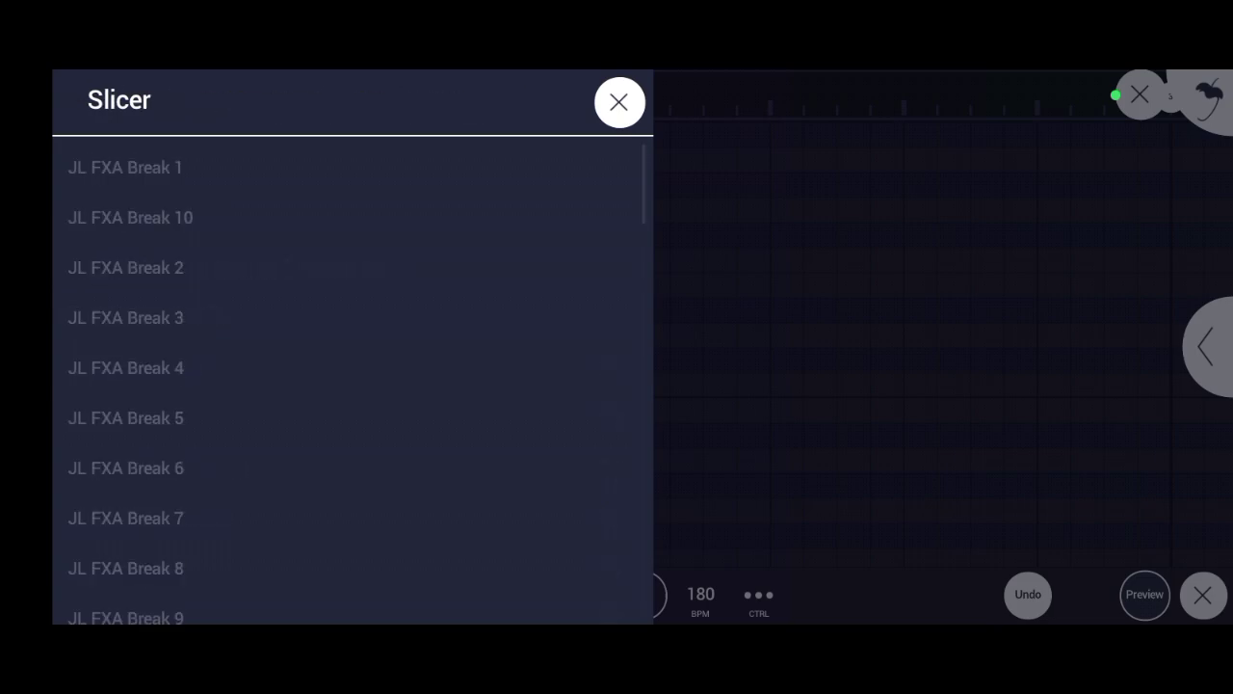
pyautogui.click(116, 166)
pyautogui.click(76, 101)
pyautogui.click(143, 216)
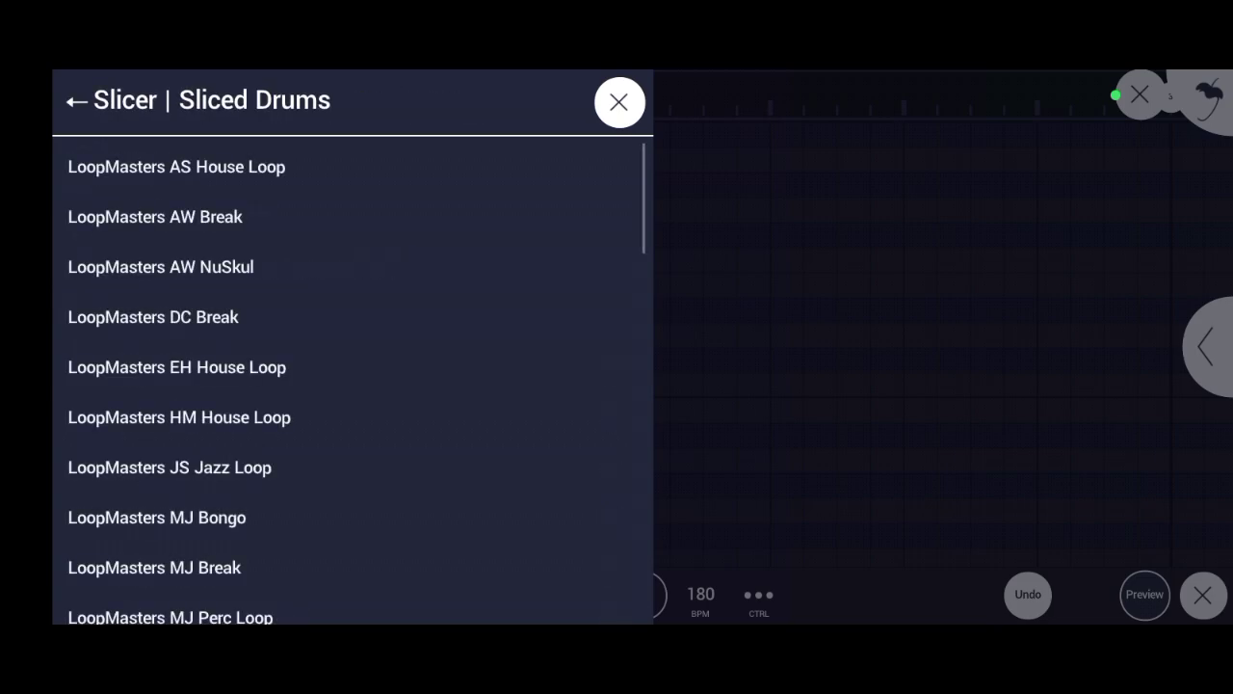